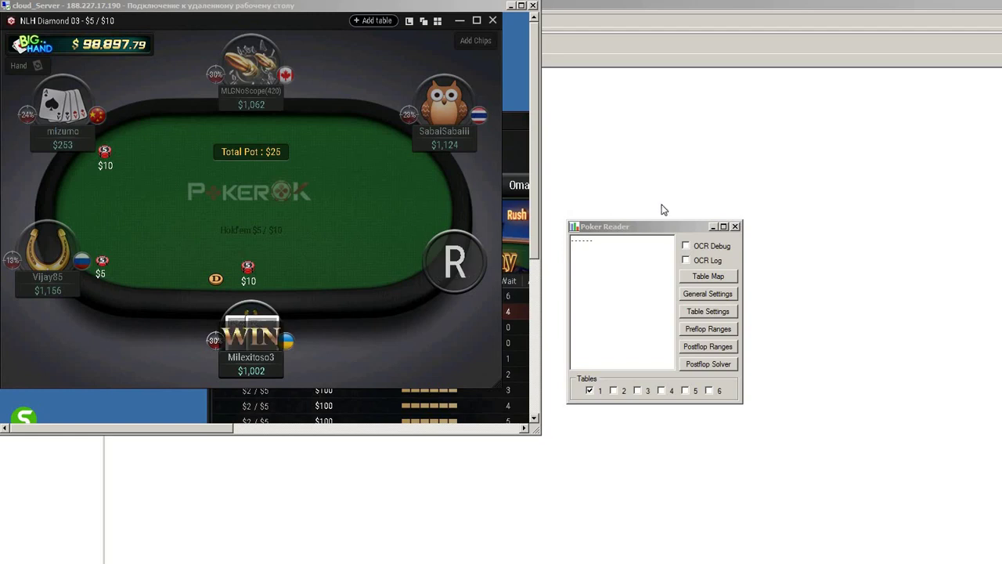
Save the table settings with only stack reading enabled for a 6-max cash table, and open the table map clear of the poker table.
{"action": "left_click", "coordinate": [708, 311]}
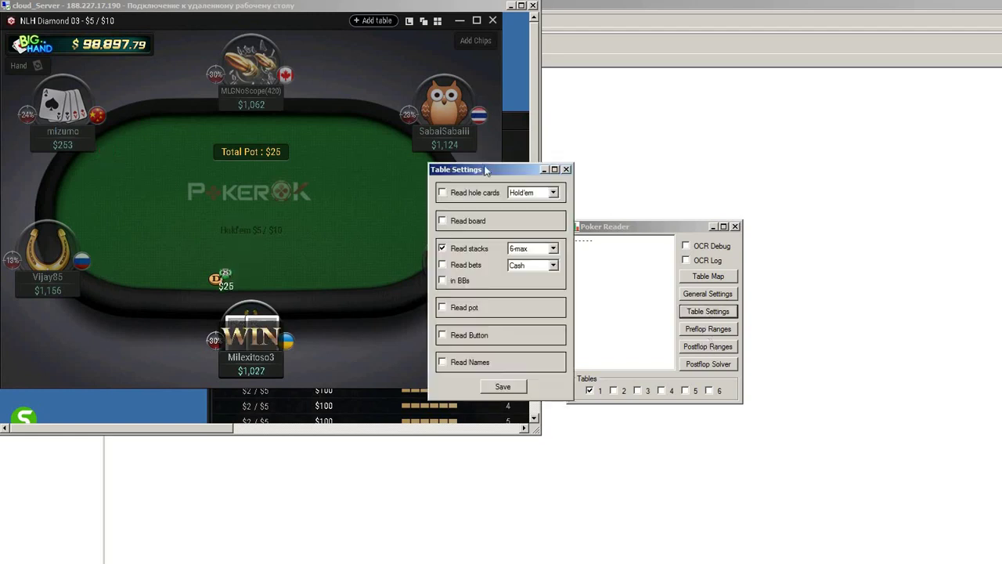
{"action": "left_click_drag", "start_coordinate": [513, 168], "coordinate": [686, 67]}
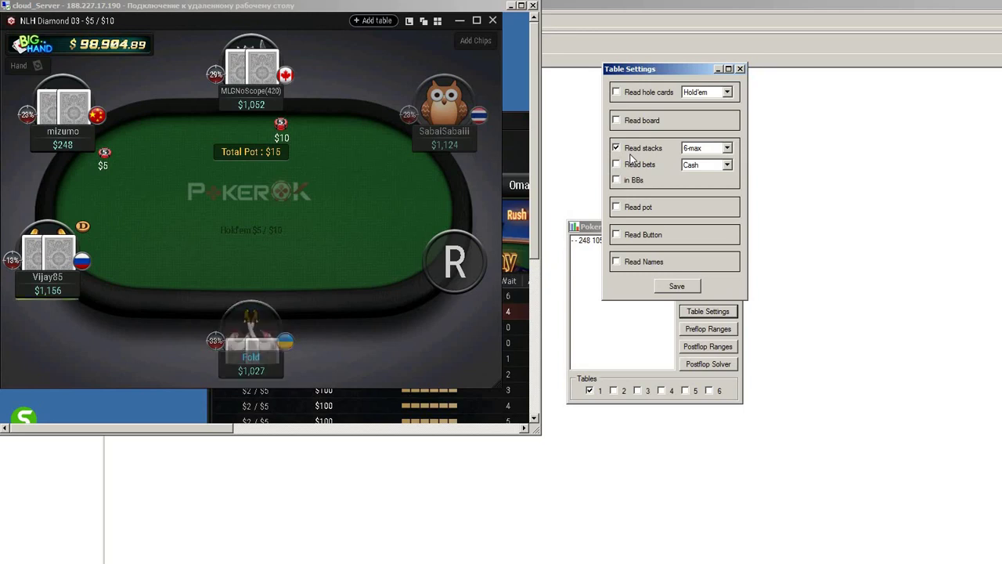
{"action": "left_click", "coordinate": [677, 287]}
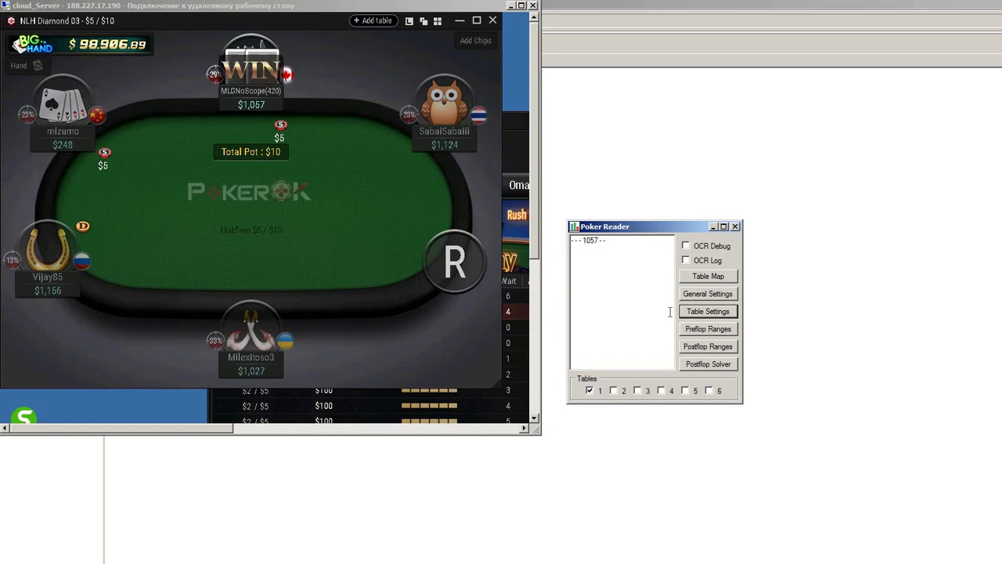
{"action": "left_click", "coordinate": [707, 276]}
{"action": "left_click_drag", "start_coordinate": [514, 217], "coordinate": [550, 409]}
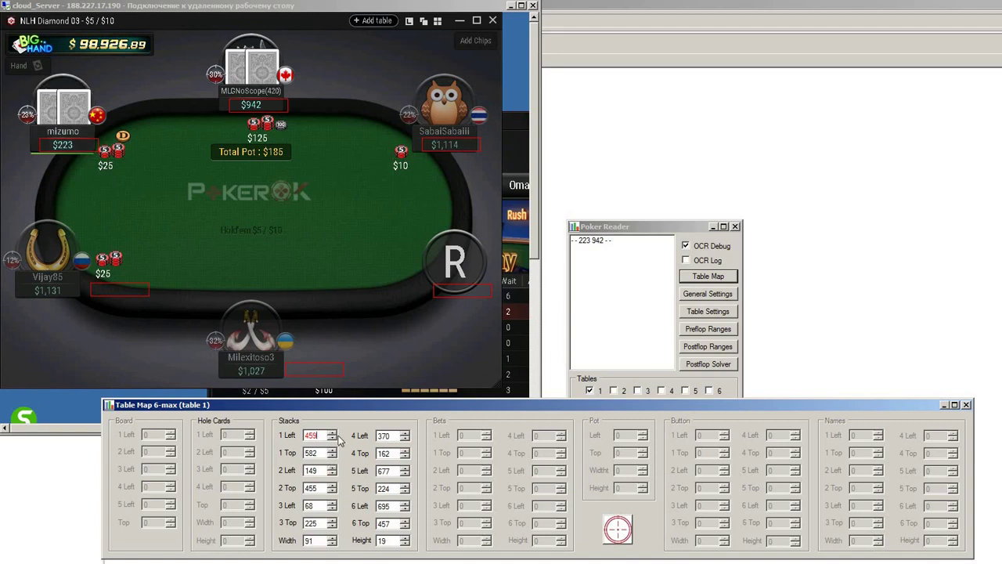
Set the seat 1 stack region's left coordinate to 470 in the table map and refresh the OCR Debug overlay.
{"action": "key", "text": "BackSpace"}
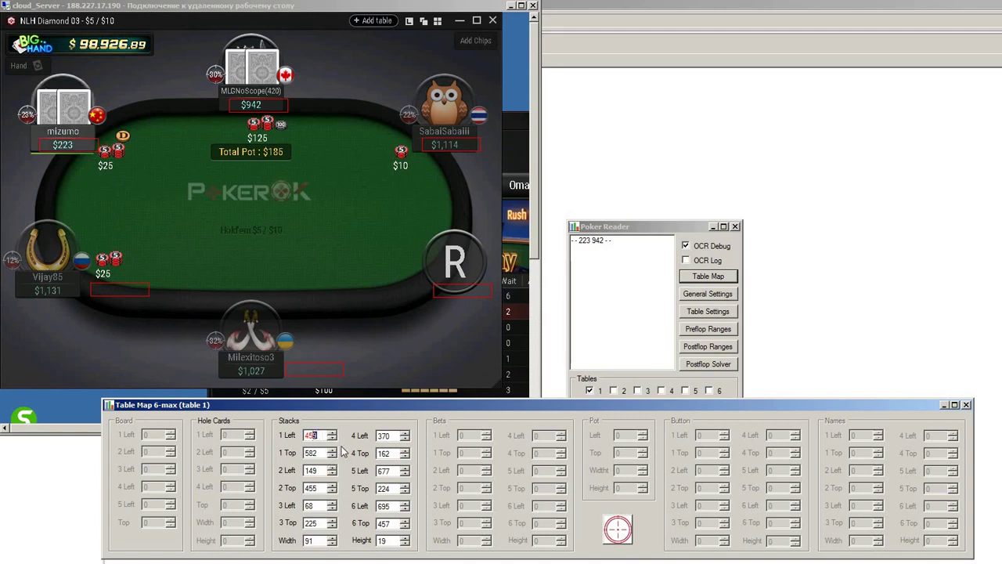
{"action": "key", "text": "BackSpace"}
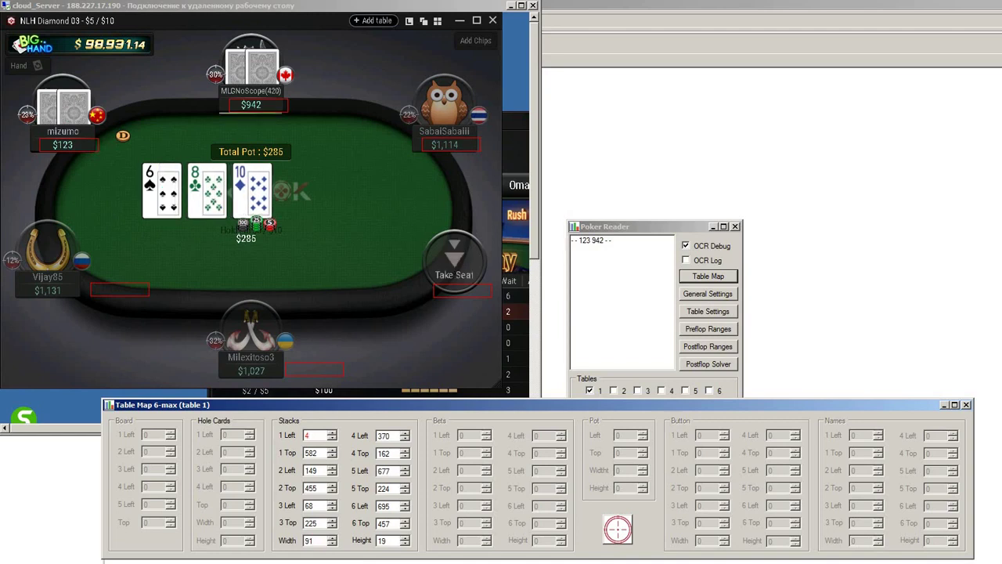
{"action": "type", "text": "70"}
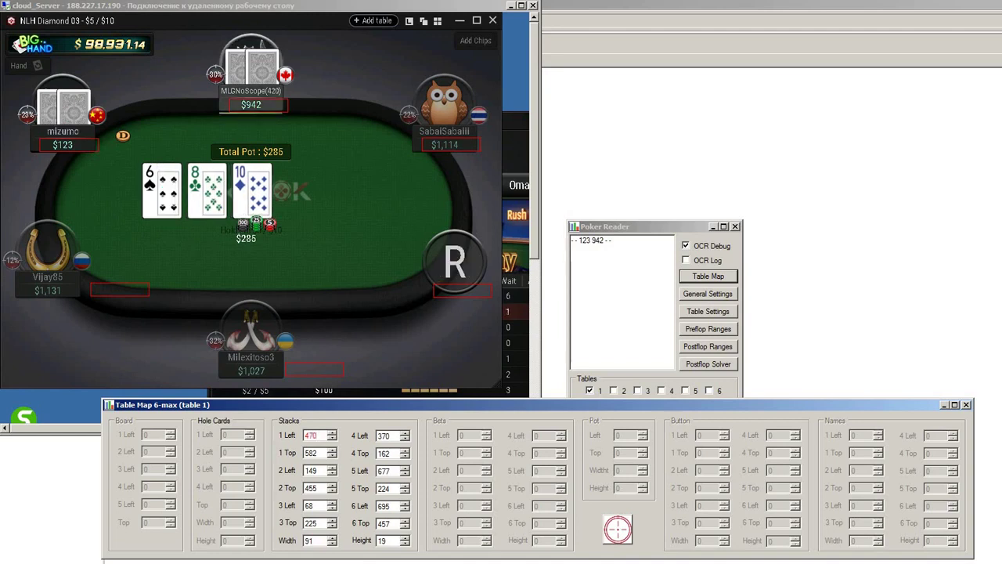
{"action": "left_click", "coordinate": [691, 247]}
{"action": "left_click", "coordinate": [686, 246]}
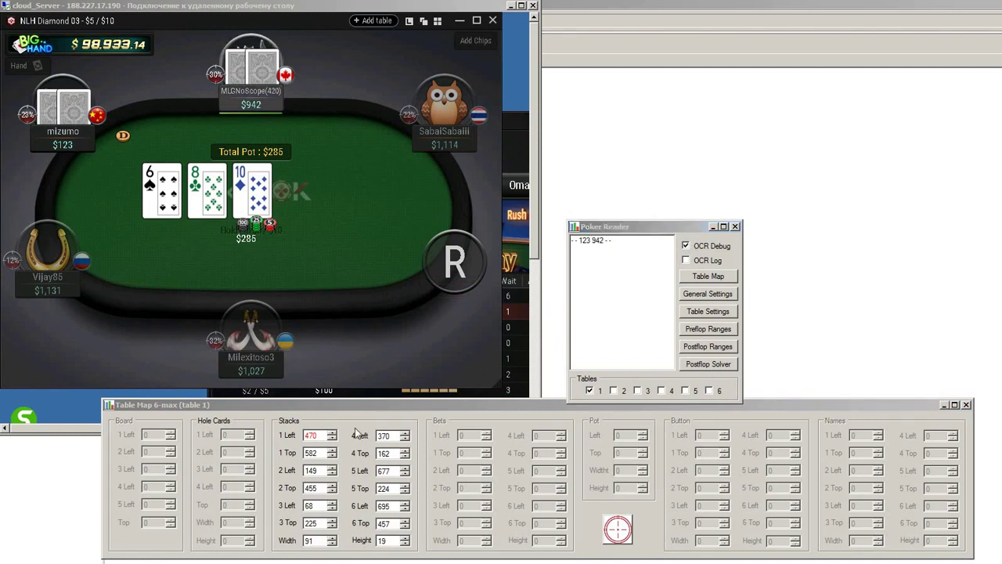
Increase the seat 1 stack region's left coordinate to 479 and redraw the OCR Debug frames.
{"action": "left_click", "coordinate": [332, 433]}
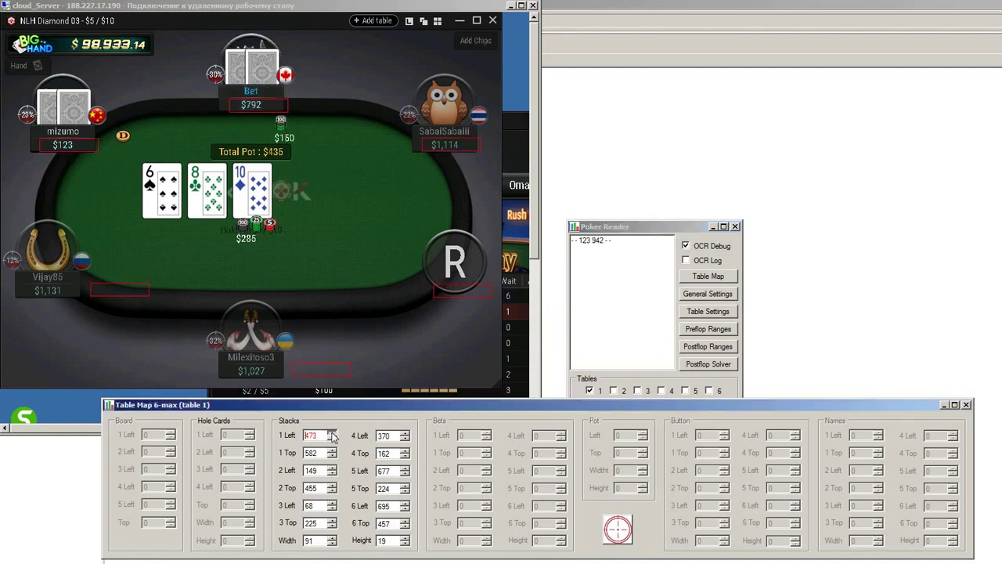
{"action": "double_click", "coordinate": [332, 433]}
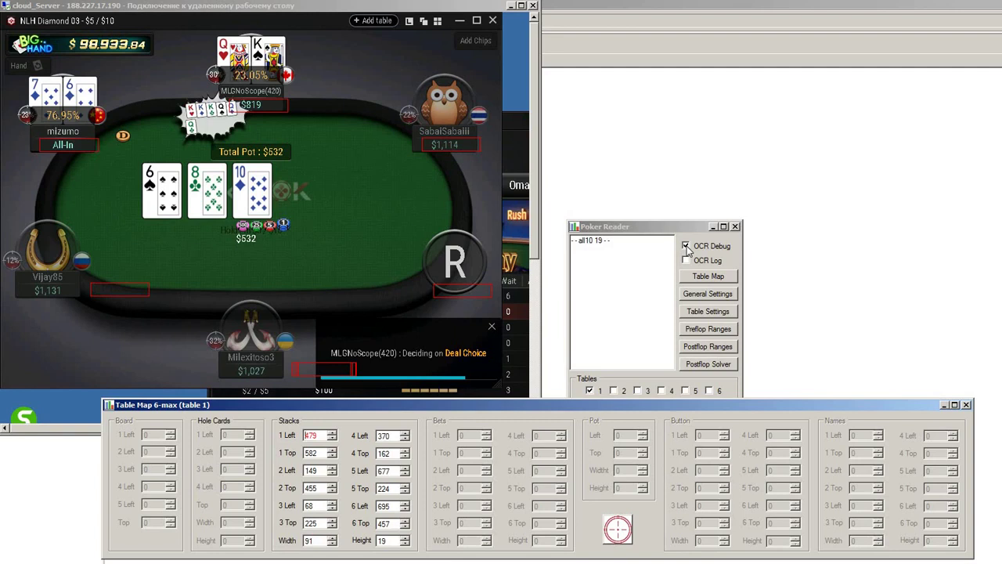
{"action": "left_click", "coordinate": [686, 246]}
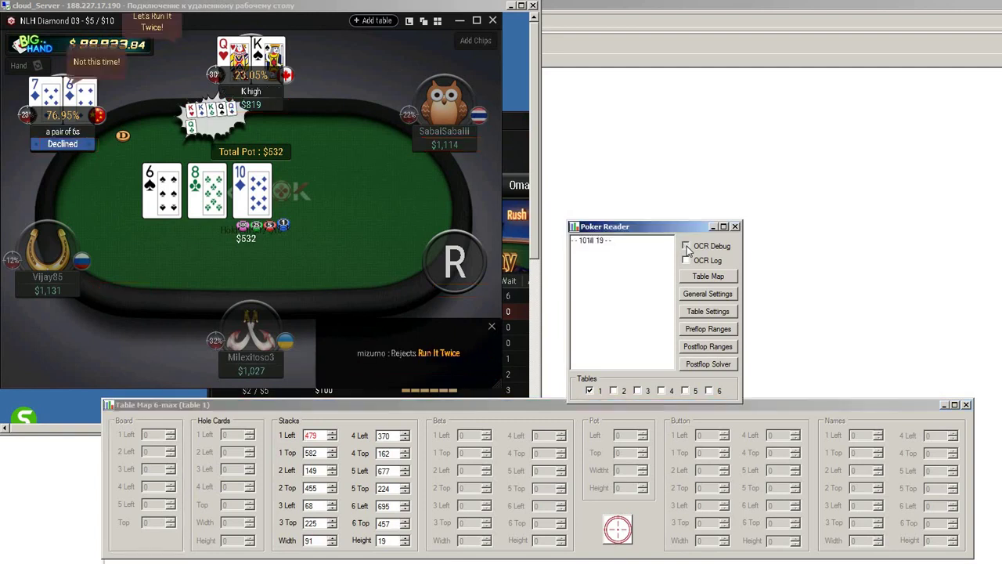
{"action": "left_click", "coordinate": [685, 247]}
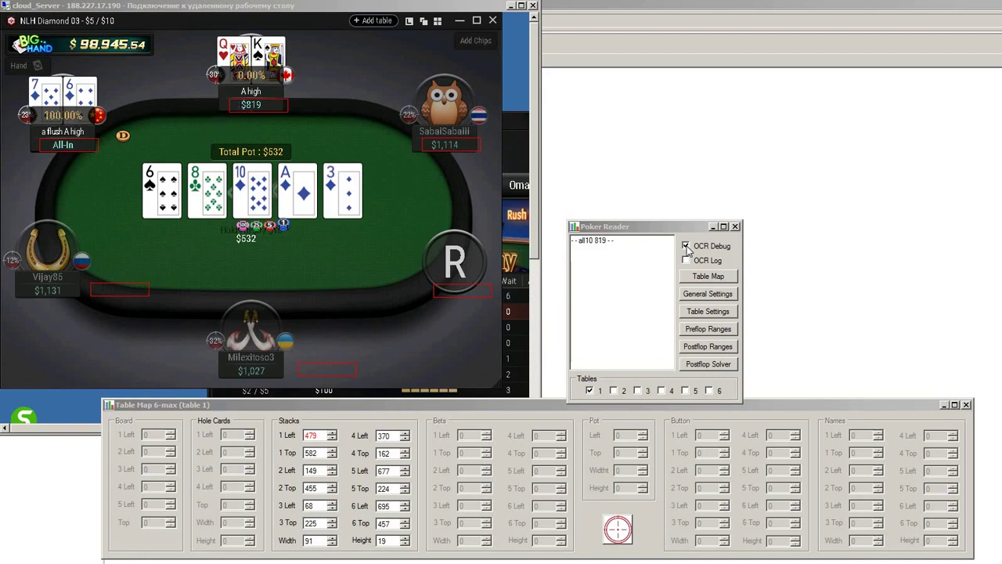
Place the seat 2 stack region over that seat's stack with the target selector, at left 33 and top 450.
{"action": "left_click", "coordinate": [314, 472]}
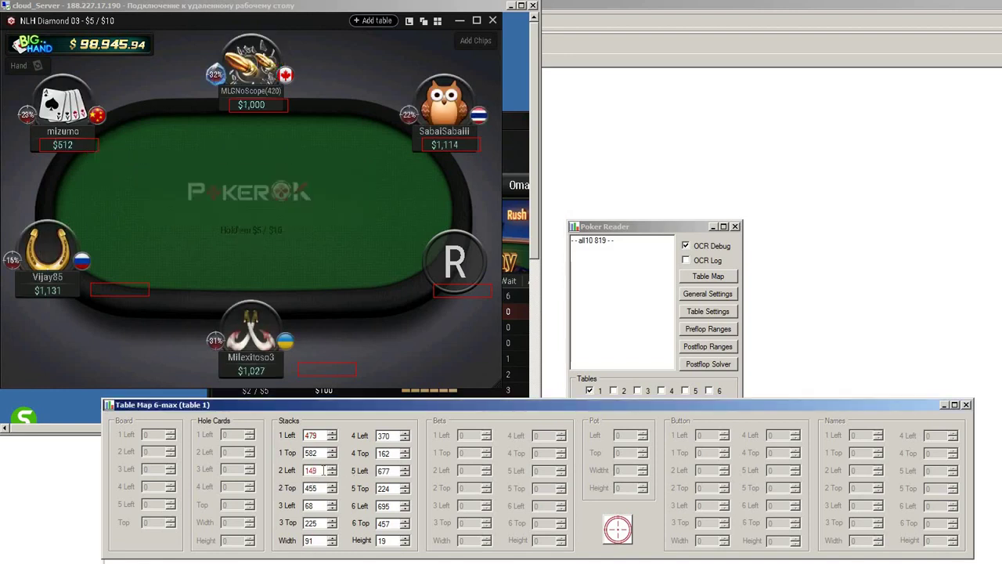
{"action": "left_click", "coordinate": [620, 531]}
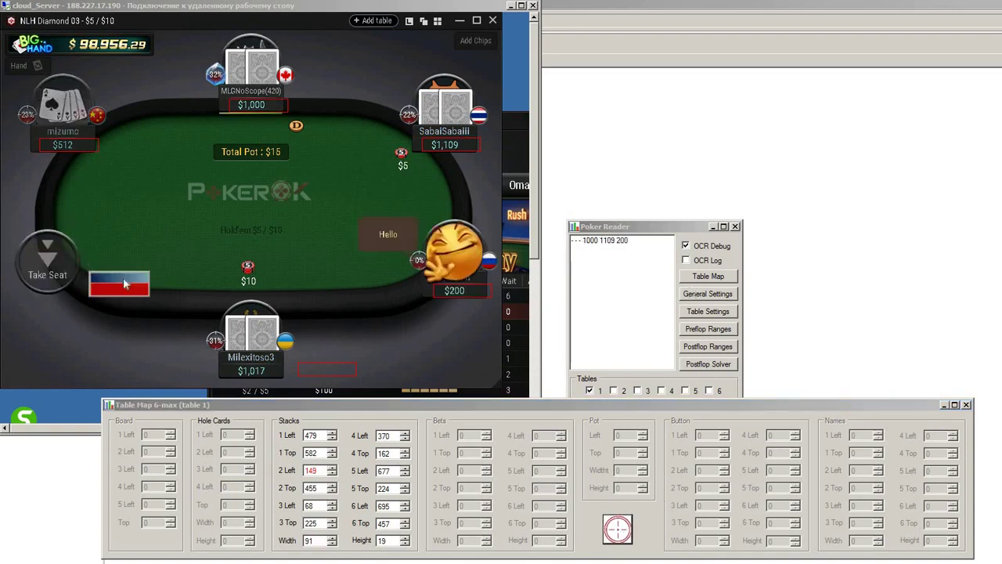
{"action": "left_click_drag", "start_coordinate": [114, 286], "coordinate": [53, 283]}
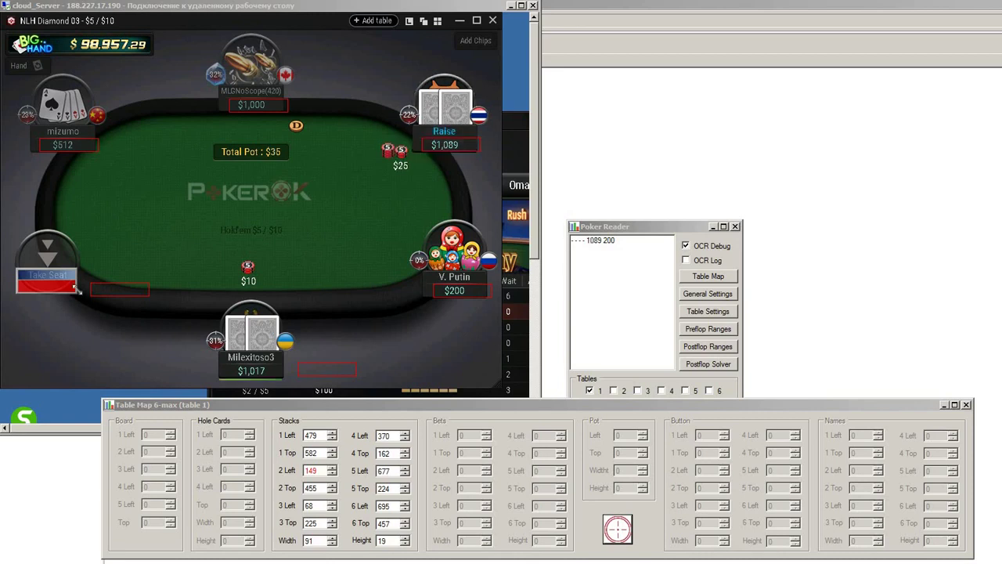
{"action": "left_click", "coordinate": [617, 530]}
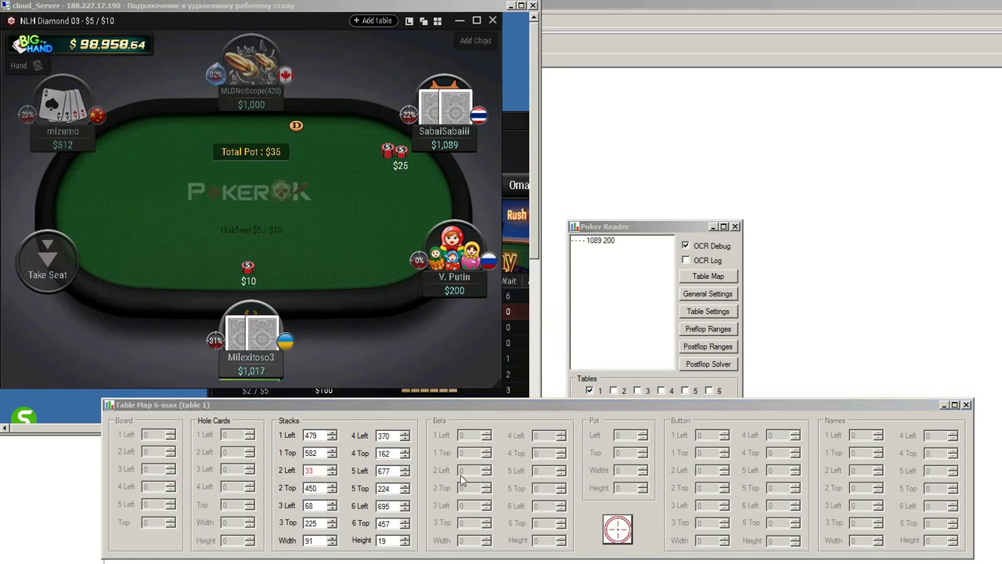
Place the seat 1 stack region over the bottom player's stack at left 364 and top 584, and close the table map.
{"action": "left_click", "coordinate": [320, 433]}
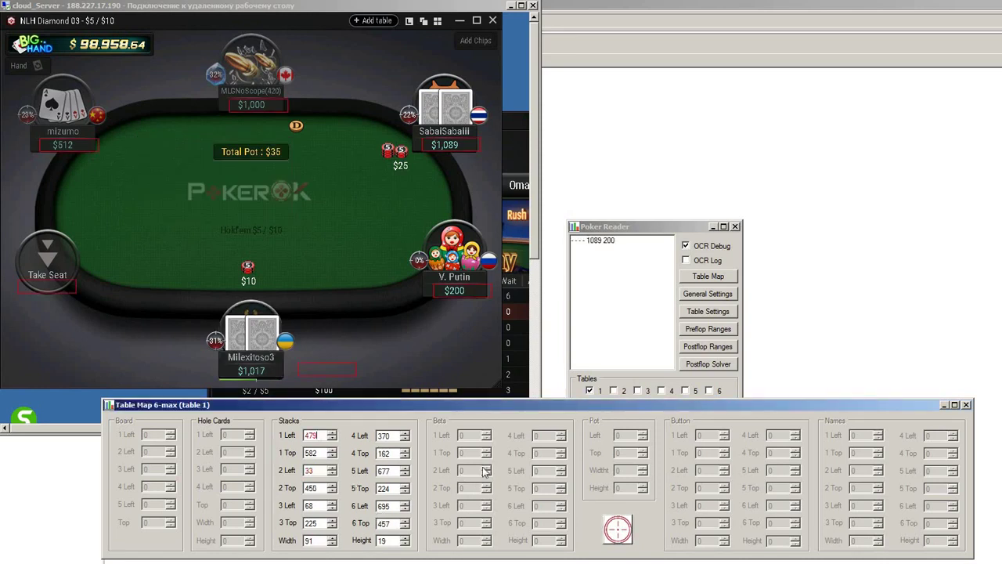
{"action": "left_click_drag", "start_coordinate": [627, 534], "coordinate": [262, 364]}
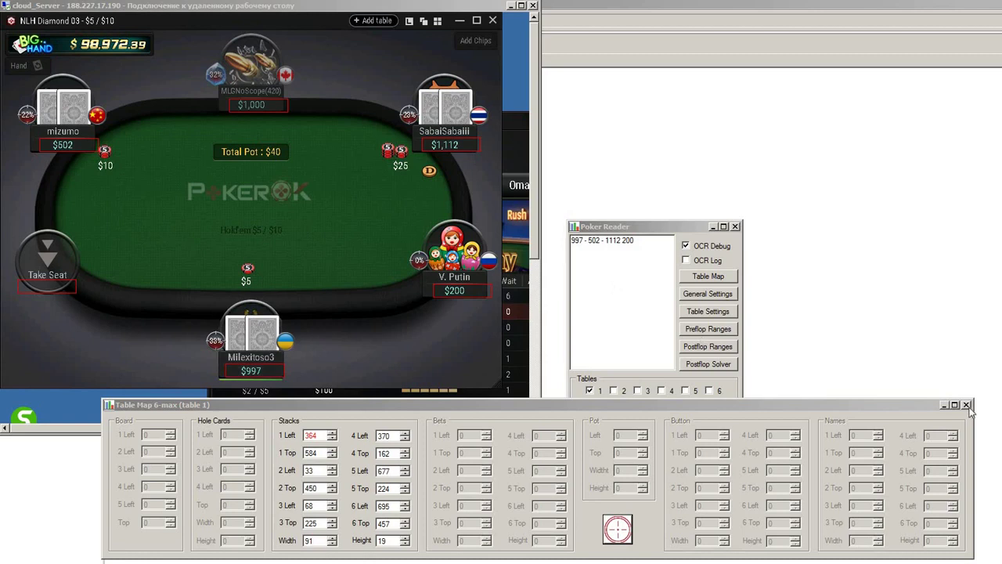
{"action": "left_click", "coordinate": [704, 332]}
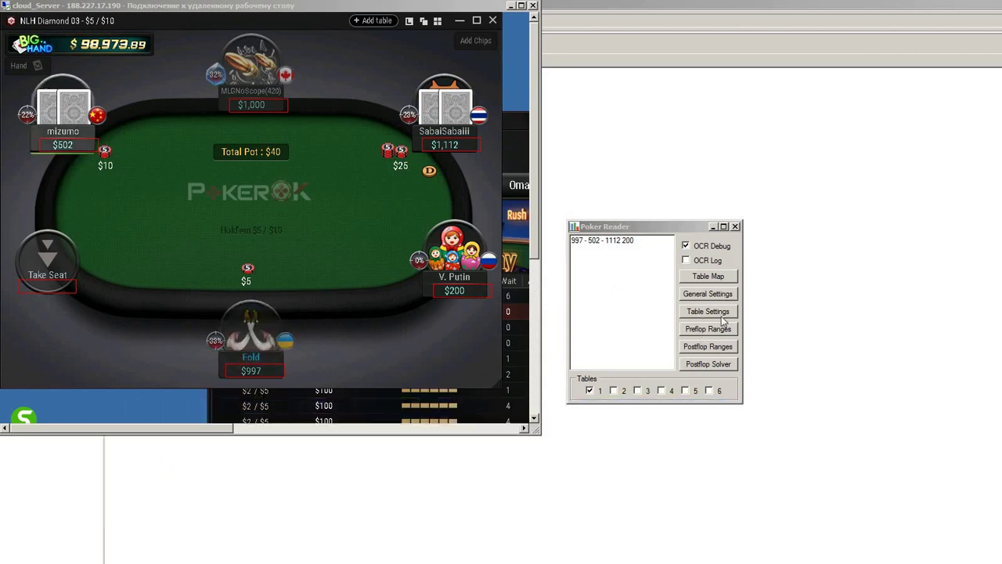
Try enabling bet reading in place of stack reading in the table settings, and close them without saving.
{"action": "left_click", "coordinate": [697, 311]}
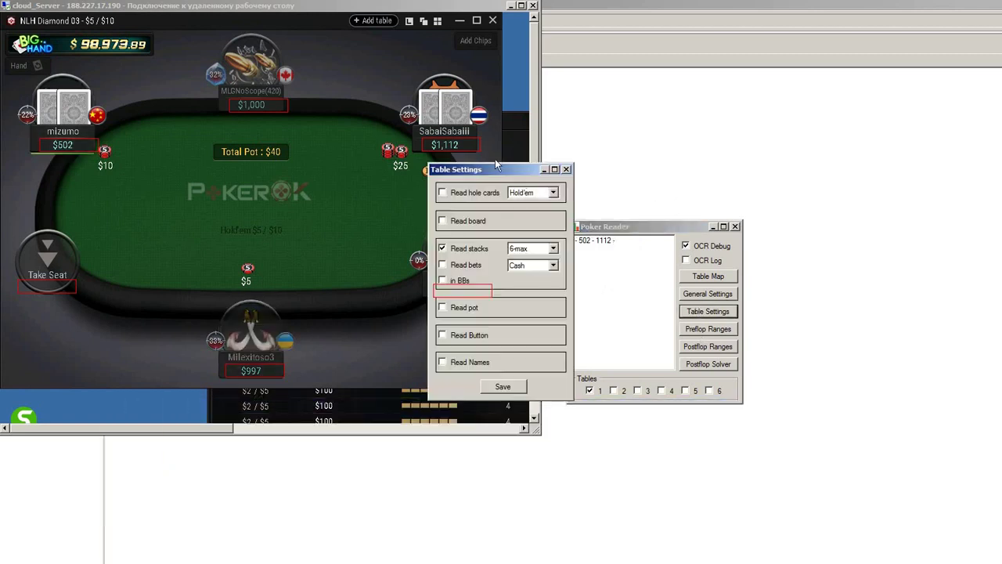
{"action": "left_click_drag", "start_coordinate": [514, 173], "coordinate": [693, 155]}
{"action": "left_click", "coordinate": [640, 249]}
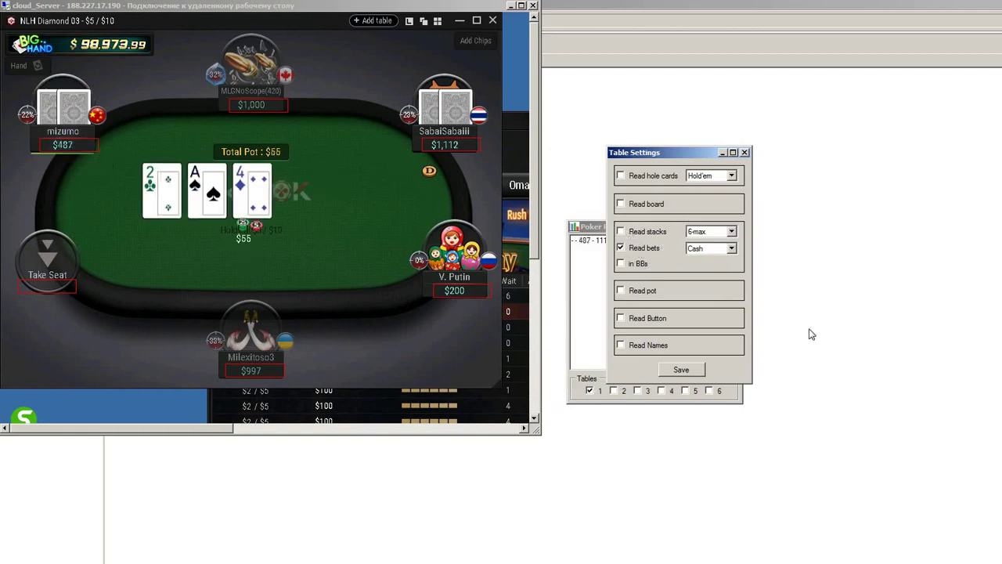
{"action": "left_click", "coordinate": [744, 152]}
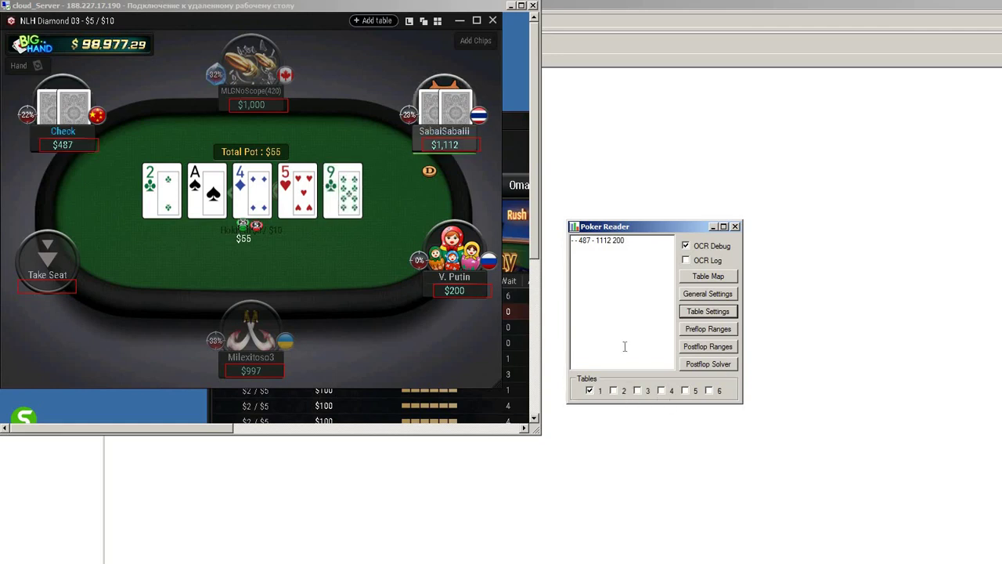
Switch reading from table 1 to table 2, try both tables together, and return to reading table 1 only.
{"action": "left_click", "coordinate": [623, 391]}
{"action": "left_click", "coordinate": [592, 392]}
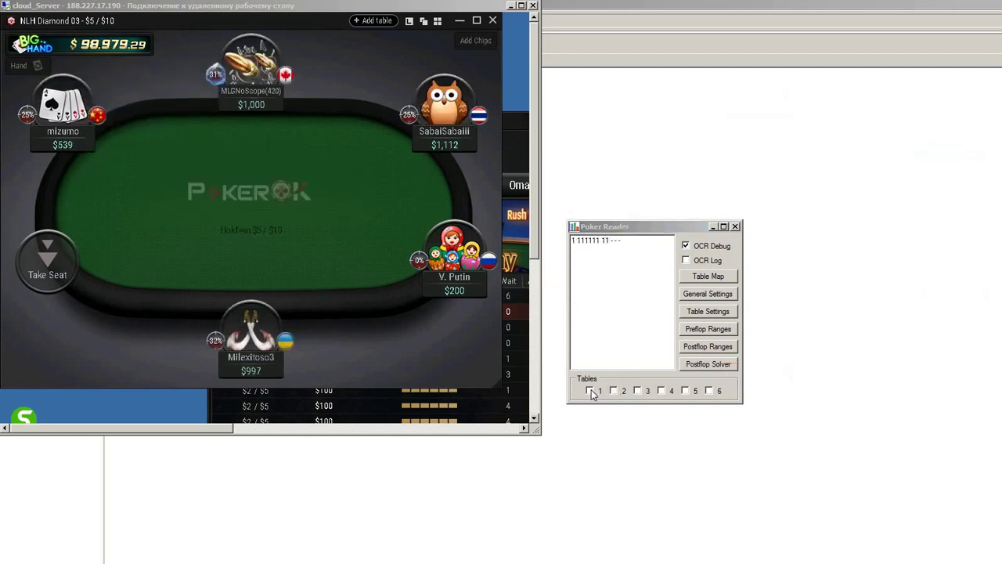
{"action": "left_click", "coordinate": [589, 391]}
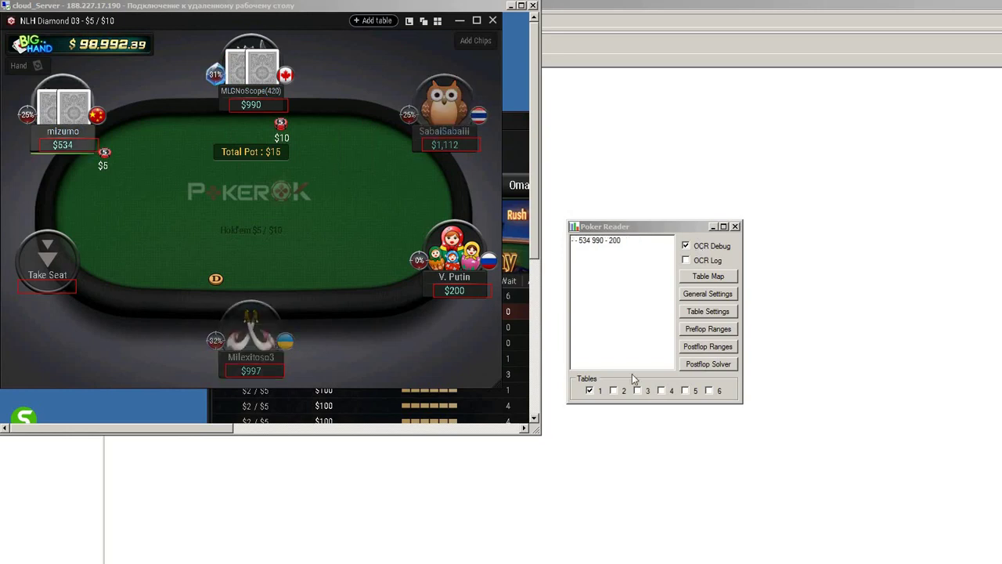
{"action": "left_click", "coordinate": [613, 391]}
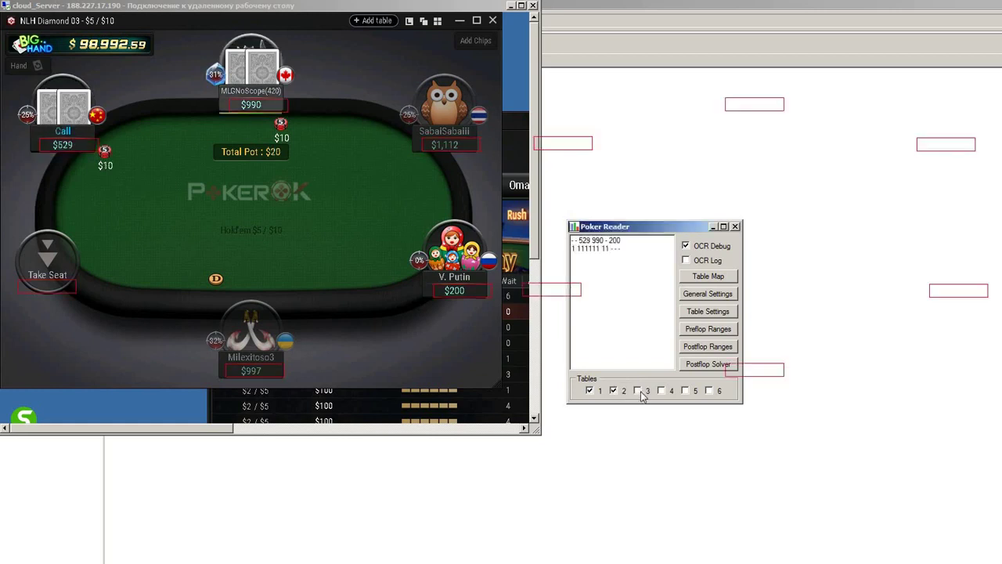
{"action": "left_click", "coordinate": [613, 391]}
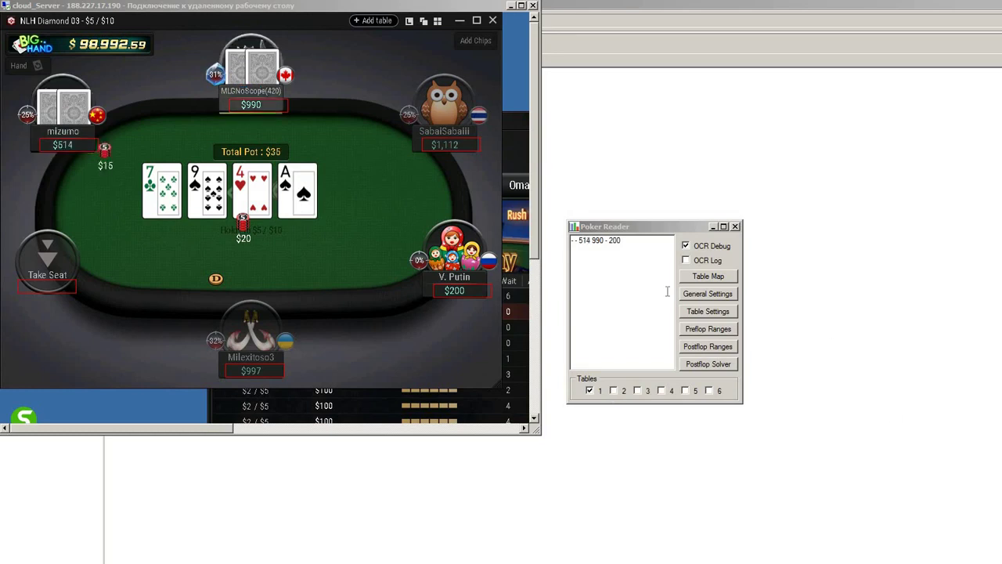
Turn off OCR Debug, open the first $5/$10 Hold'em table from the PokerOK lobby, and move its window near the desktop's upper-left corner.
{"action": "left_click", "coordinate": [687, 246]}
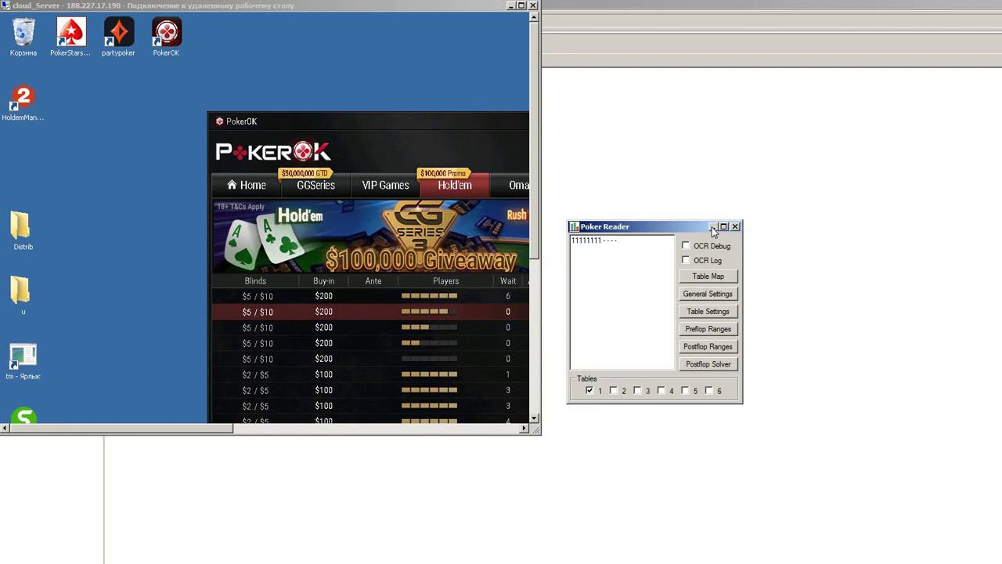
{"action": "left_click", "coordinate": [414, 300]}
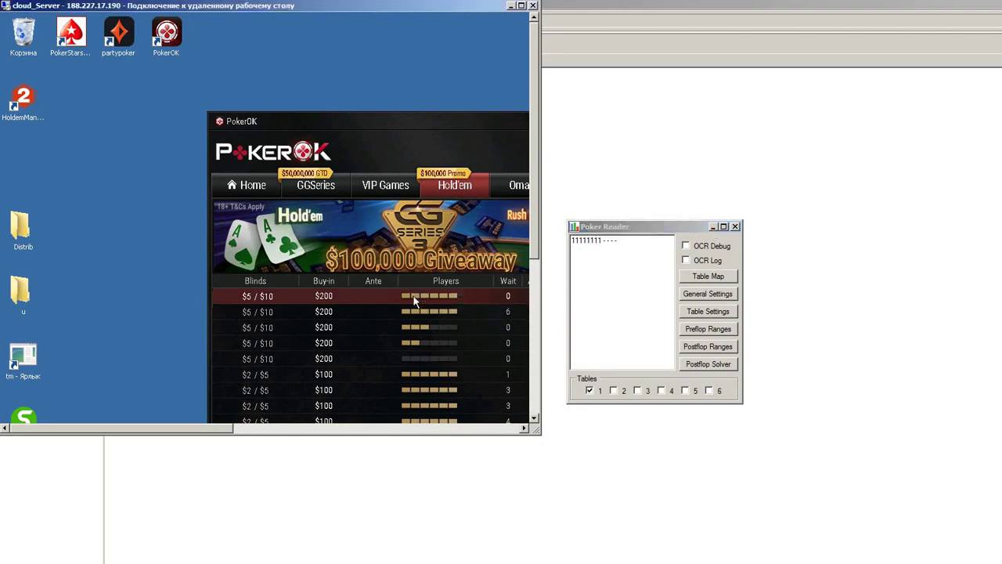
{"action": "double_click", "coordinate": [415, 300]}
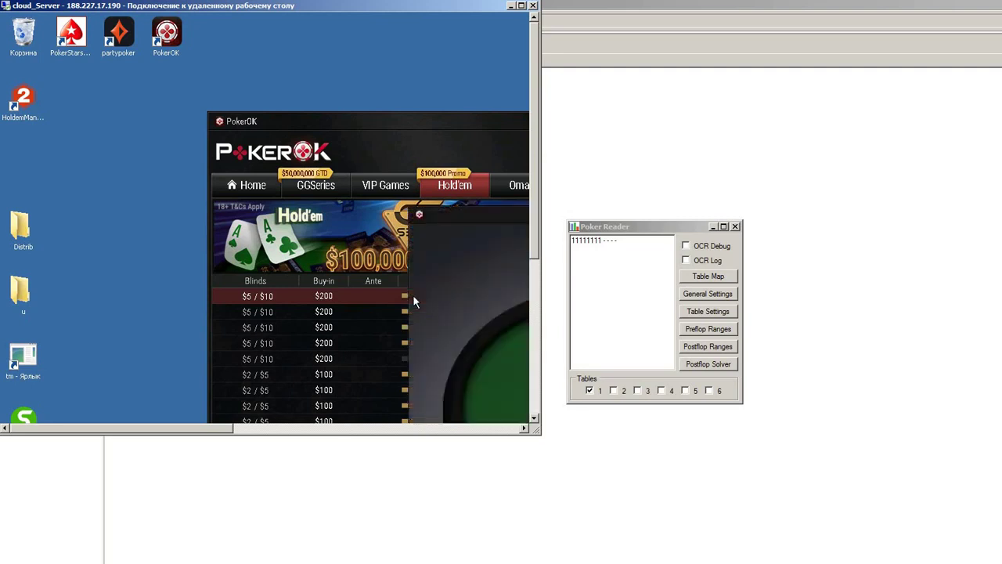
{"action": "left_click_drag", "start_coordinate": [455, 216], "coordinate": [141, 67]}
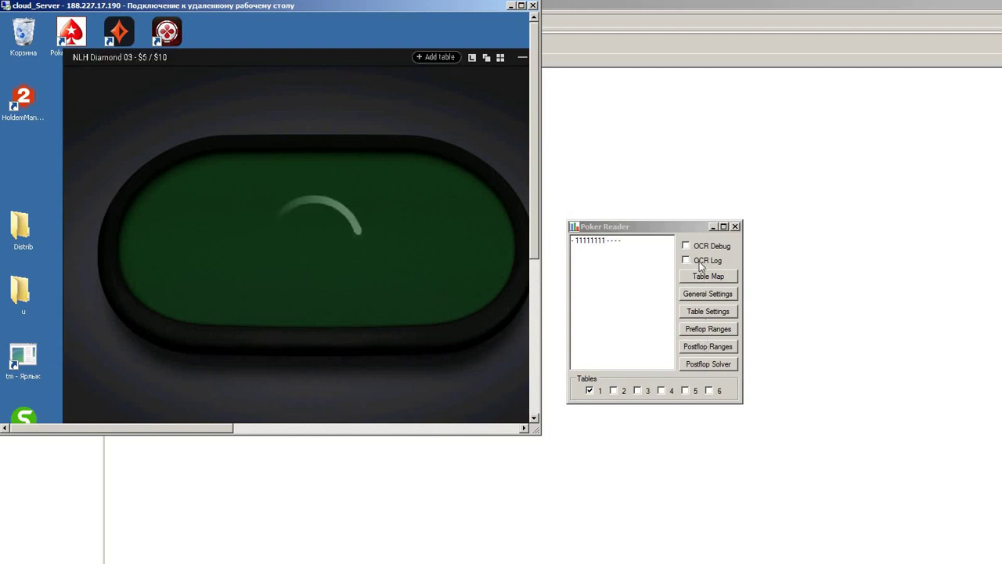
Turn on OCR Log and align the poker table window with the upper-left corner of the remote desktop.
{"action": "left_click", "coordinate": [686, 261]}
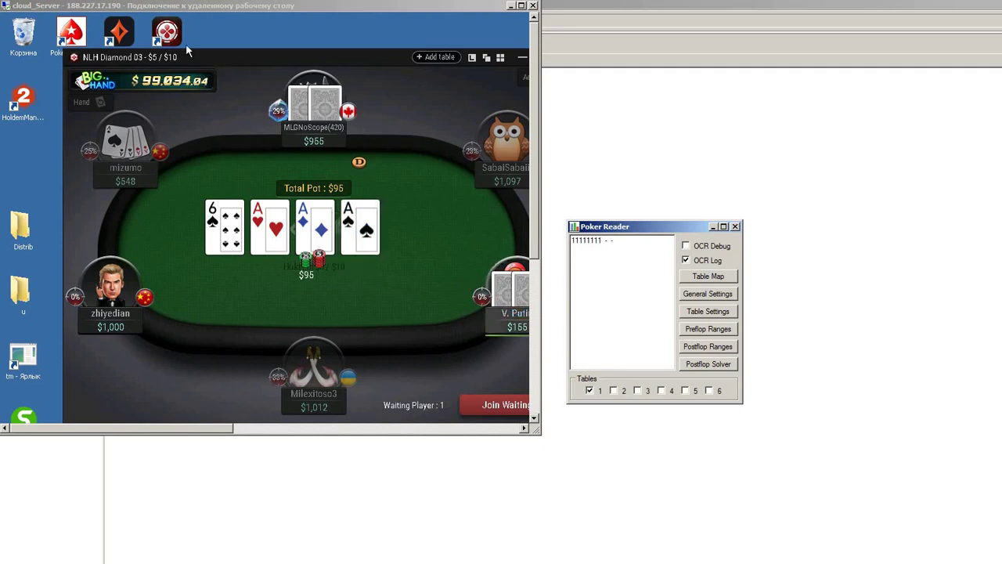
{"action": "left_click", "coordinate": [161, 44]}
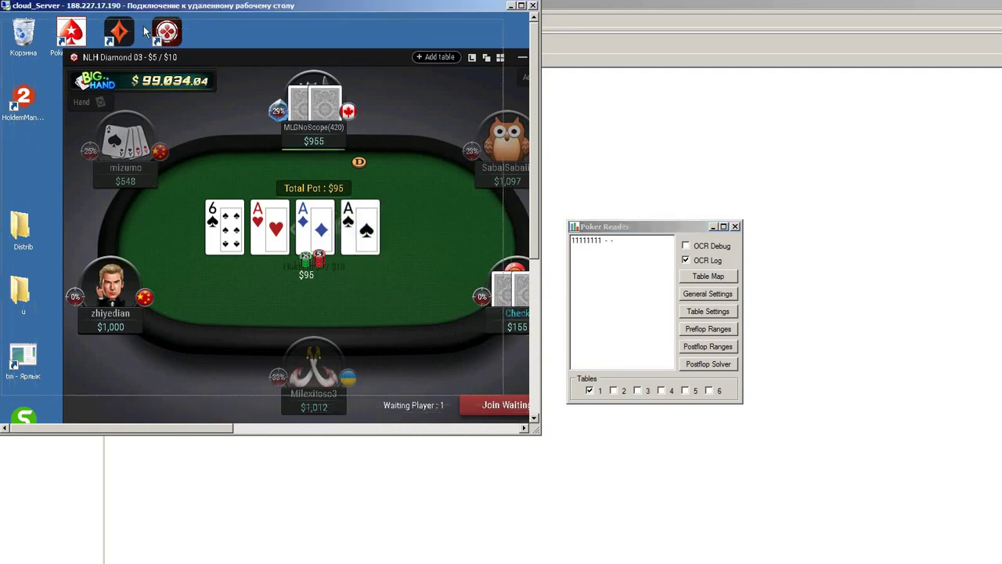
{"action": "left_click_drag", "start_coordinate": [145, 31], "coordinate": [145, 22]}
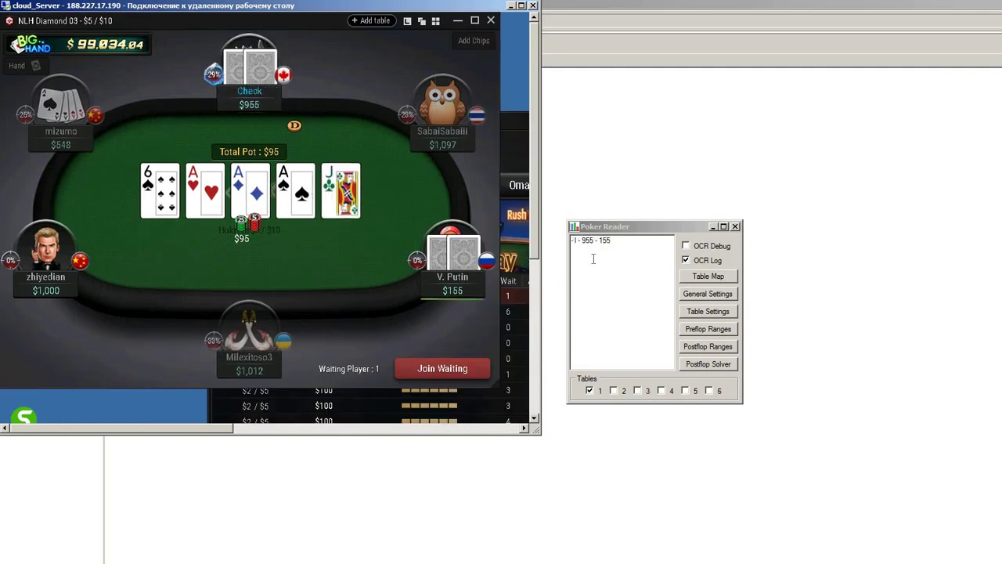
Check the stack regions against the table with OCR Debug, and turn off both OCR Debug and OCR Log.
{"action": "left_click", "coordinate": [706, 249]}
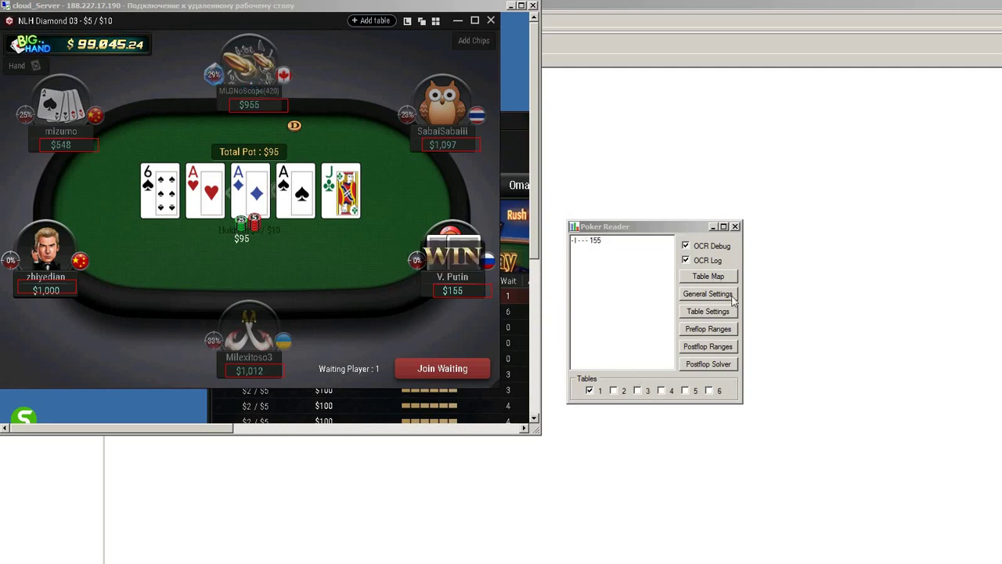
{"action": "left_click", "coordinate": [695, 261]}
{"action": "left_click", "coordinate": [698, 248]}
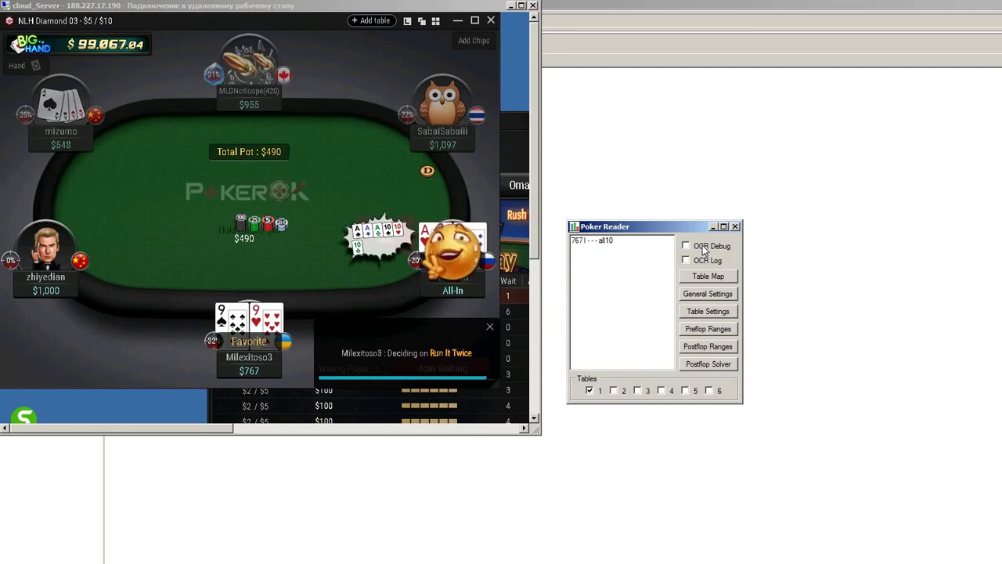
Turn on OCR Debug and OCR Log to show the stack regions while reading table 1.
{"action": "left_click", "coordinate": [704, 247]}
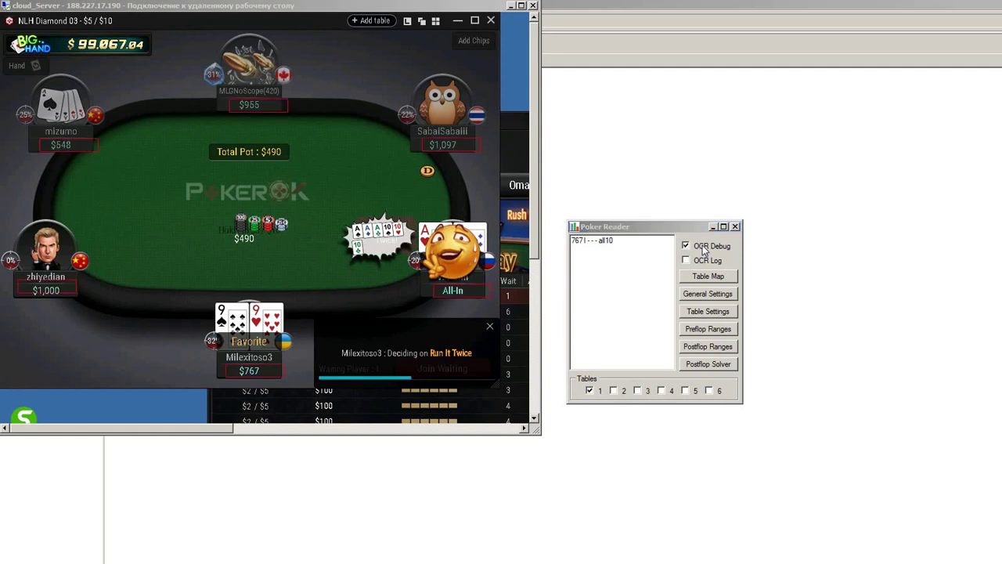
{"action": "left_click", "coordinate": [694, 264]}
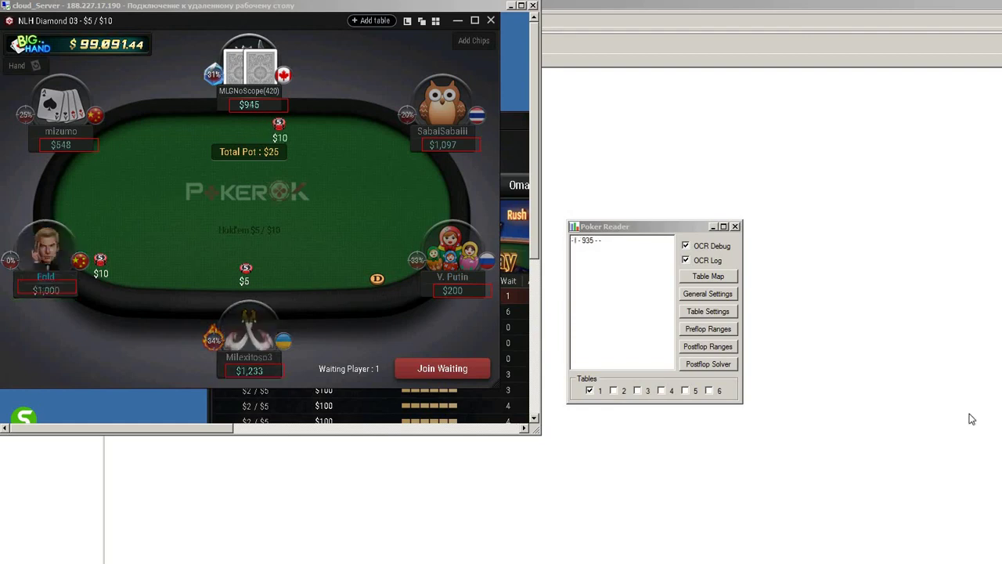
In the table 1 map, lower the second player's stack region to a 2 Top value of 454 and close the map.
{"action": "left_click", "coordinate": [690, 277]}
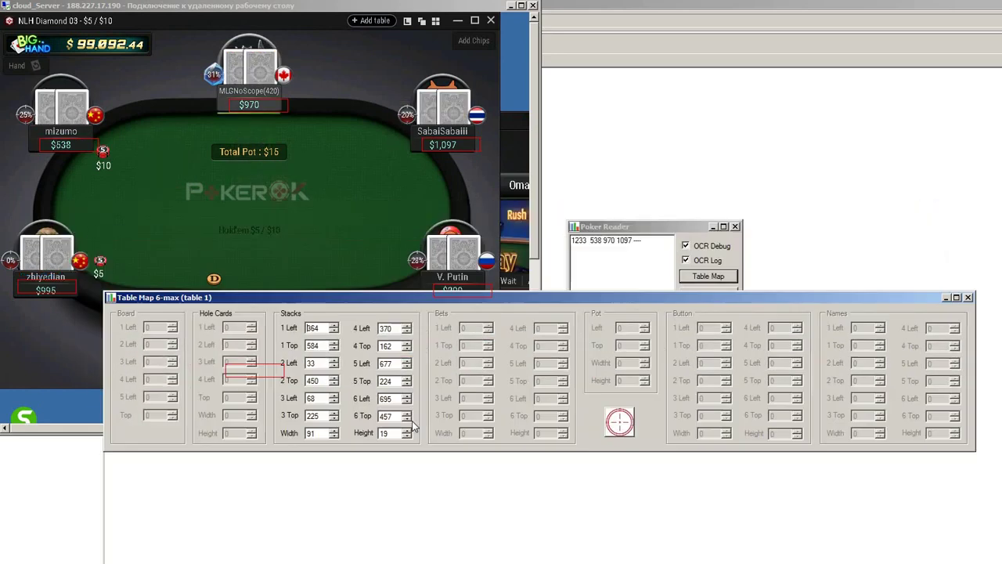
{"action": "left_click_drag", "start_coordinate": [315, 297], "coordinate": [278, 440]}
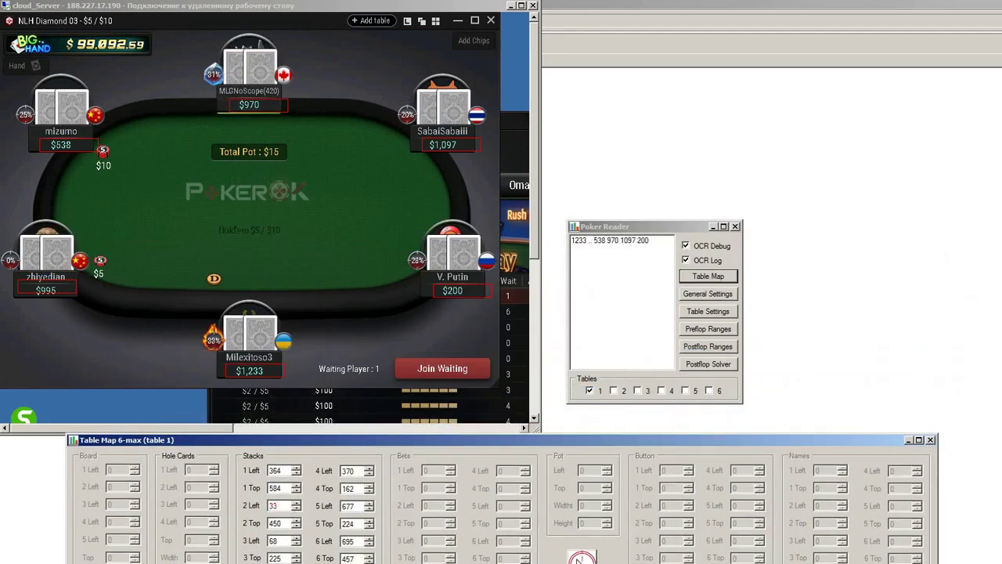
{"action": "left_click", "coordinate": [45, 284]}
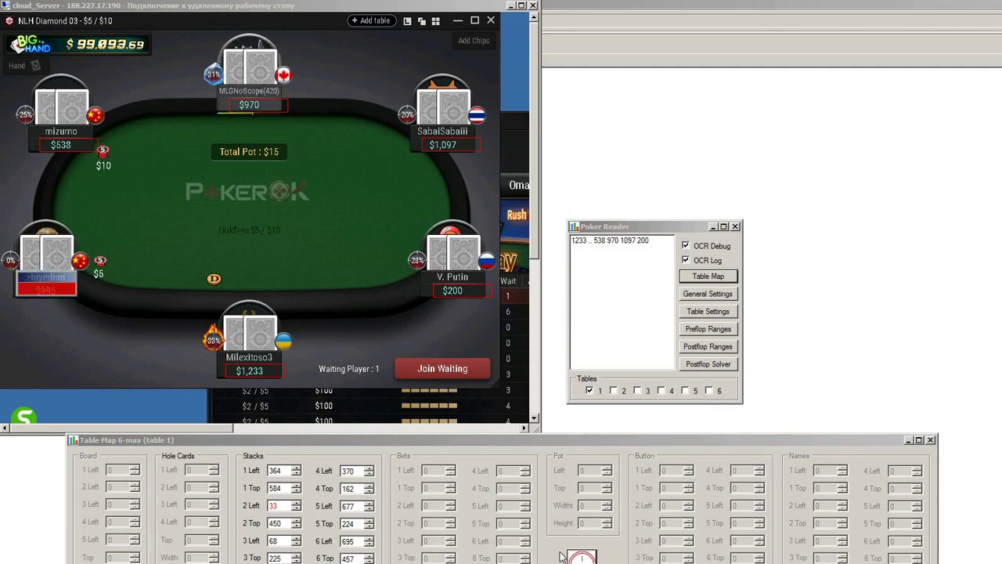
{"action": "left_click", "coordinate": [593, 398]}
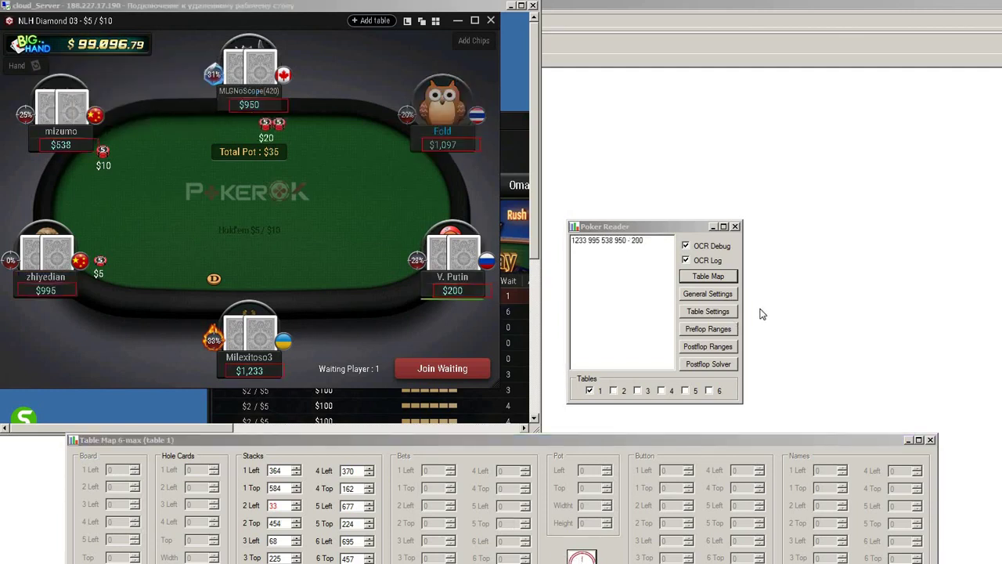
{"action": "left_click", "coordinate": [930, 440]}
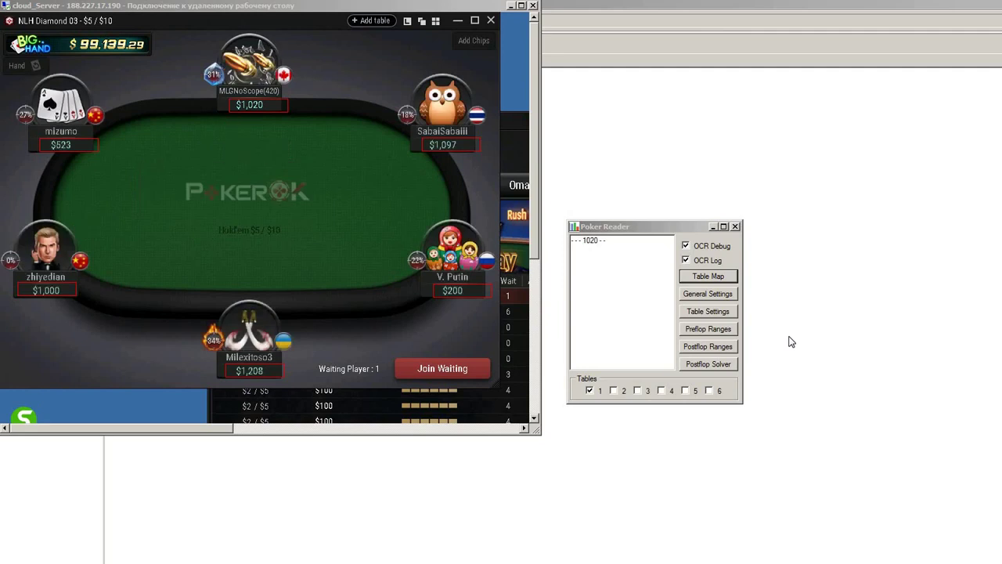
{"action": "left_click", "coordinate": [509, 6]}
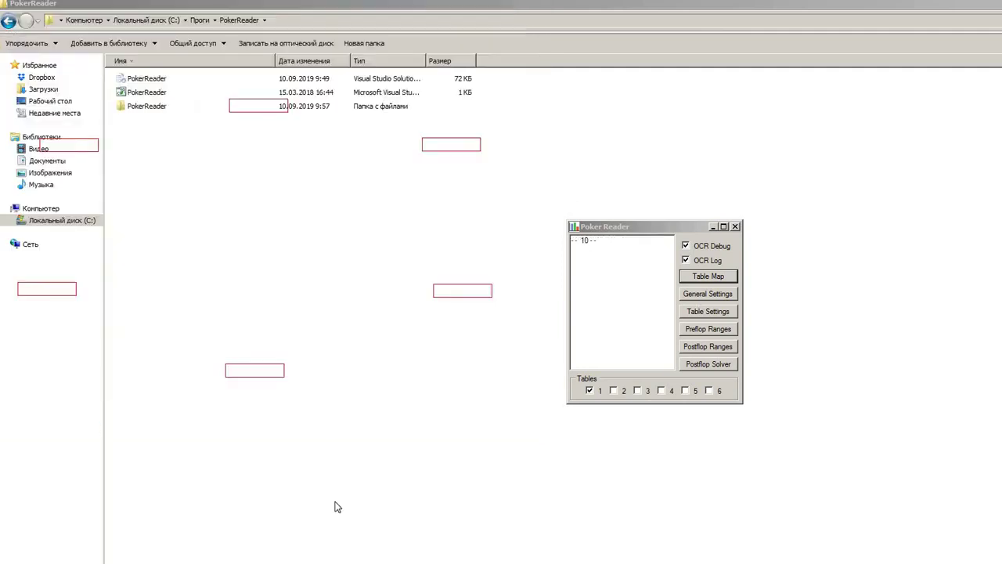
{"action": "key", "text": "alt+Tab"}
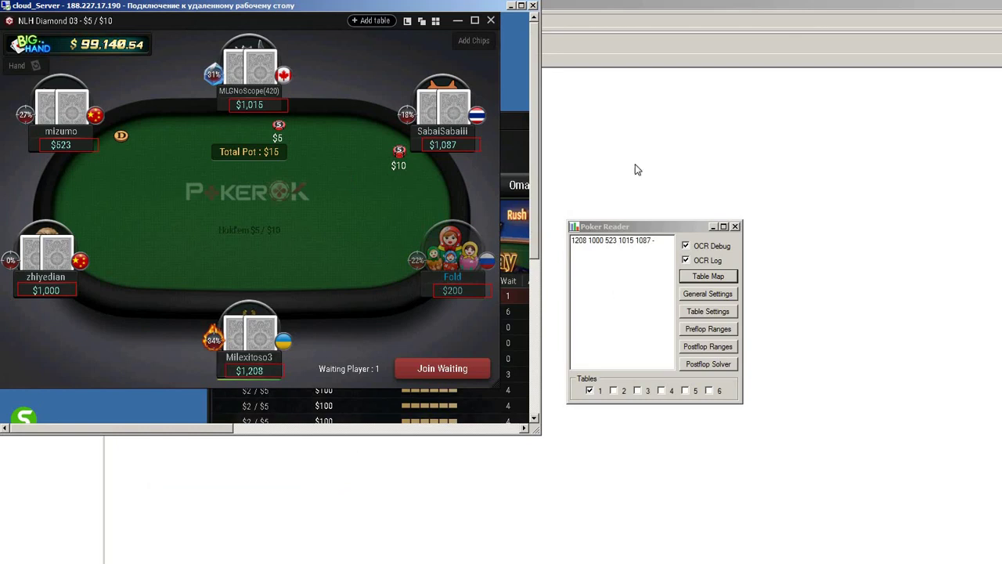